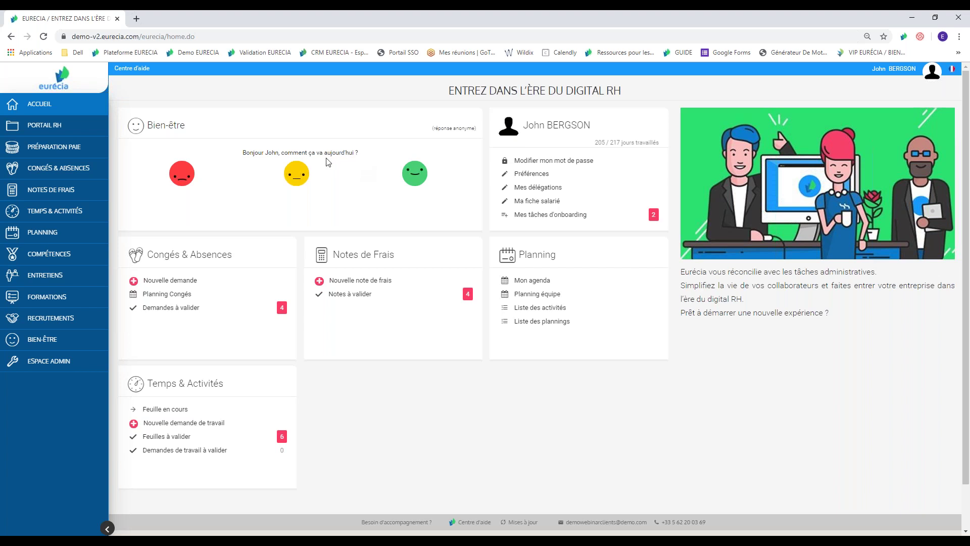
Open the "Congés payés" type from the leave and absence types in the administration area.
click(11, 363)
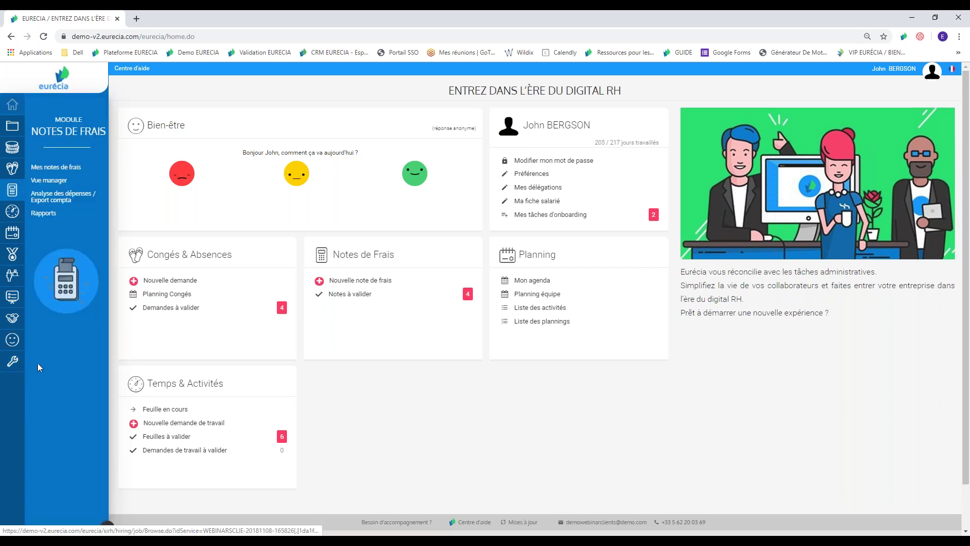
mouse_move(9, 364)
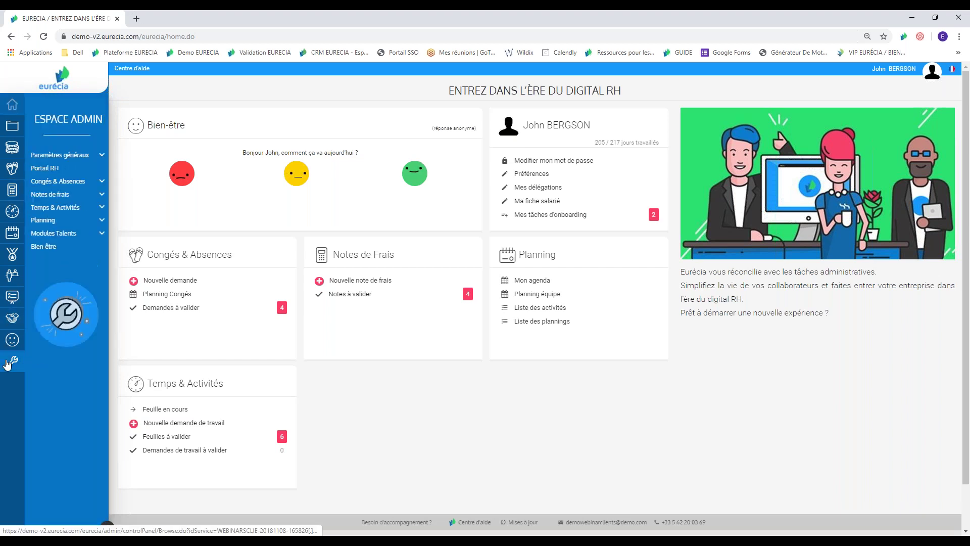
click(102, 182)
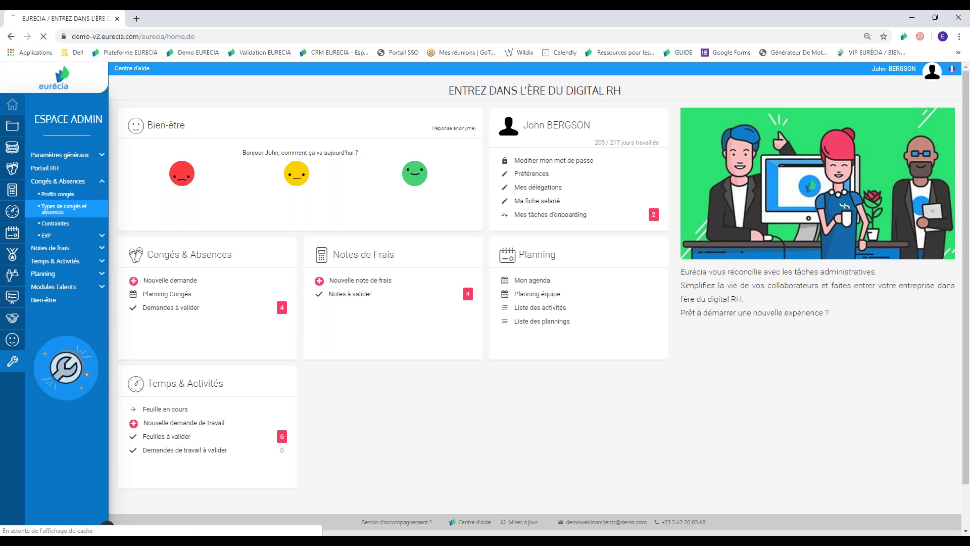
click(81, 210)
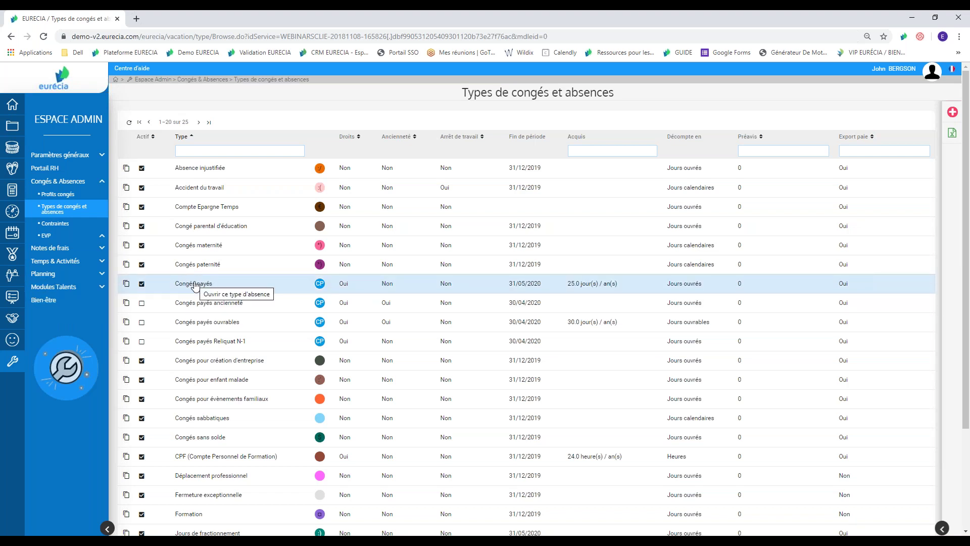
click(218, 287)
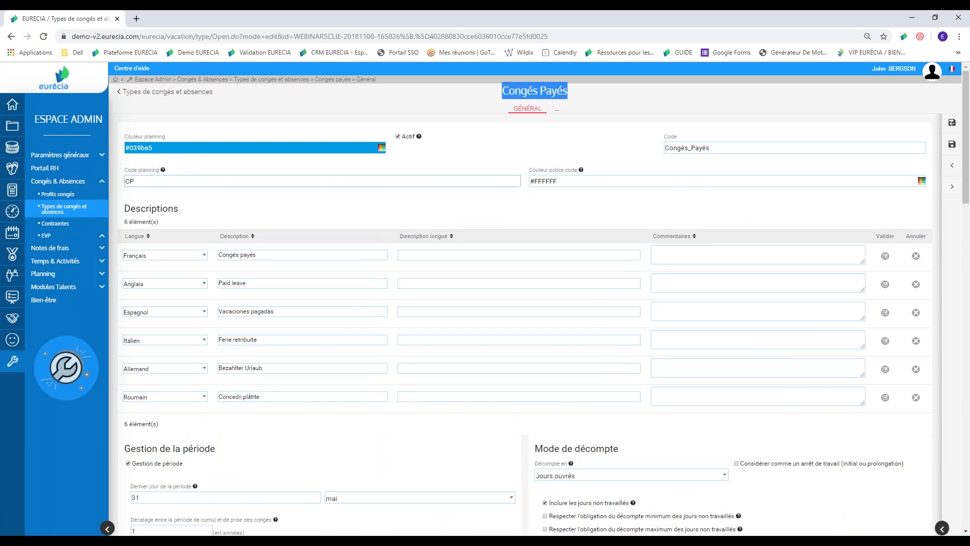
Enable "Renoncement au fractionnement" for the paid leave type, save it, and return to the home page.
scroll(405, 230, down, 3)
scroll(404, 230, down, 12)
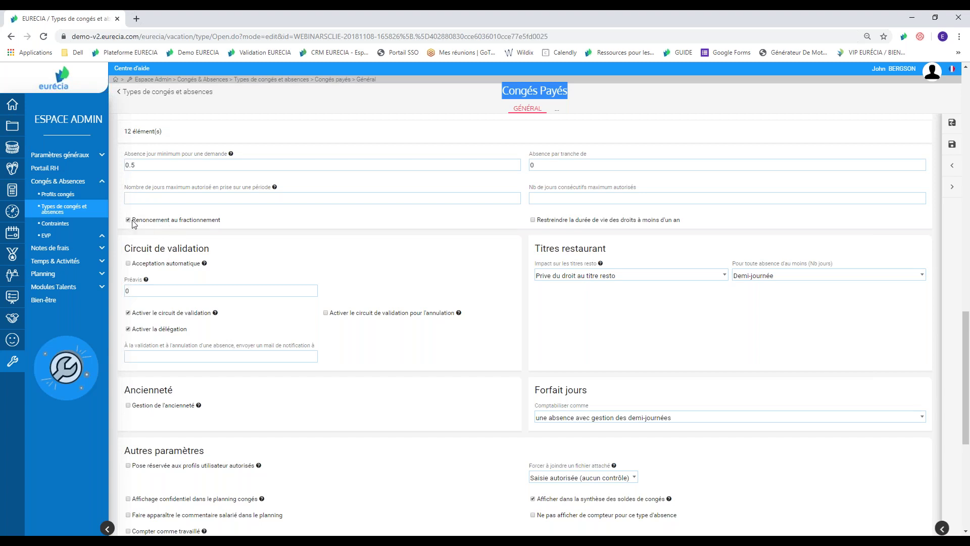
click(129, 221)
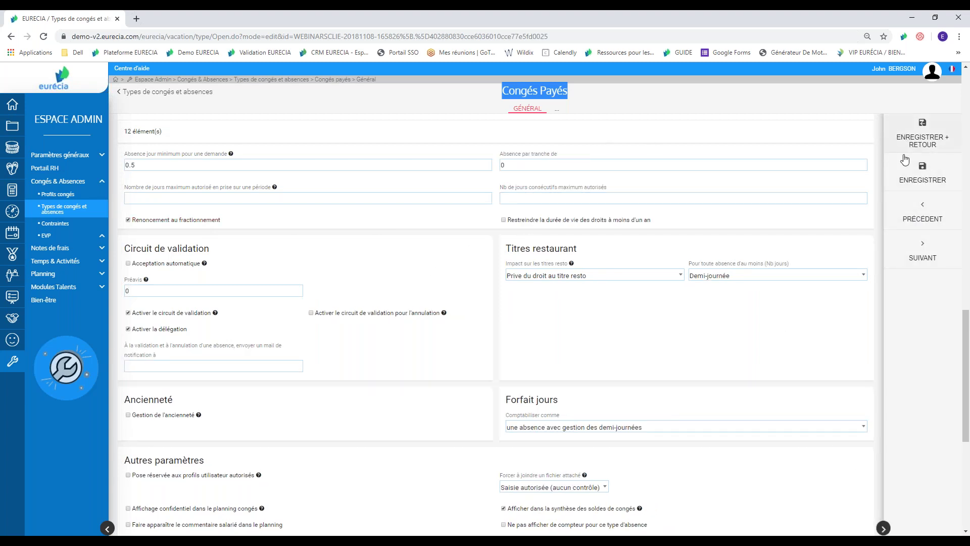
click(932, 141)
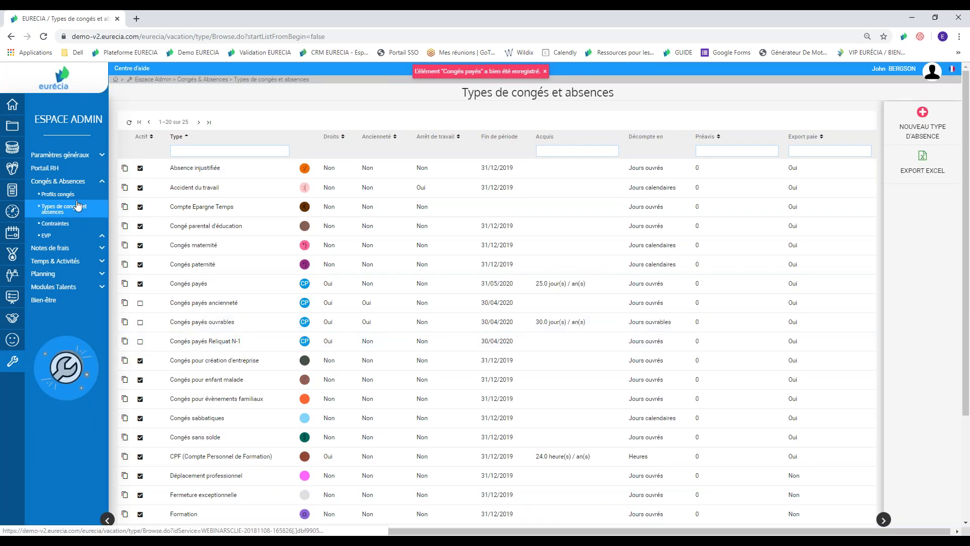
click(67, 78)
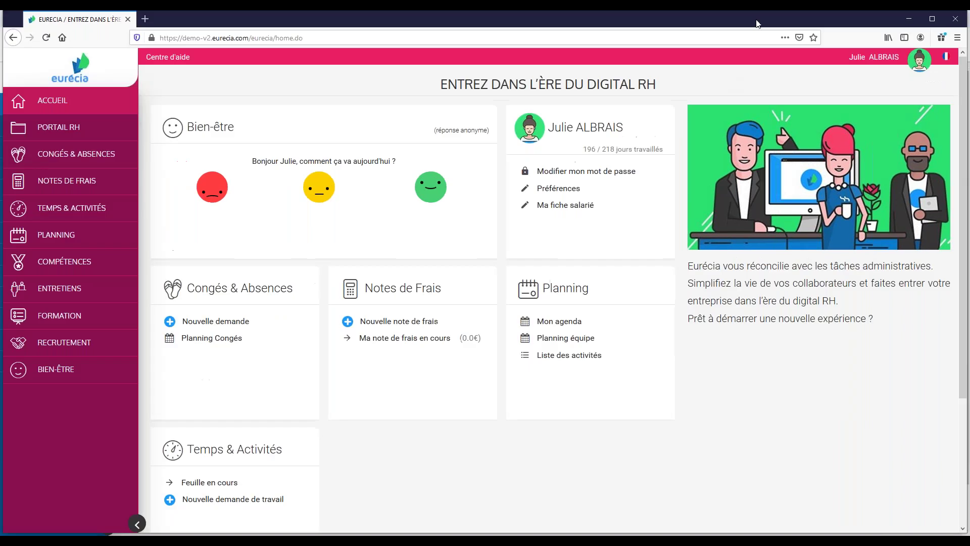
Switch to the employee's Firefox session and start a new absence request from "Mes demandes".
click(872, 60)
mouse_move(42, 152)
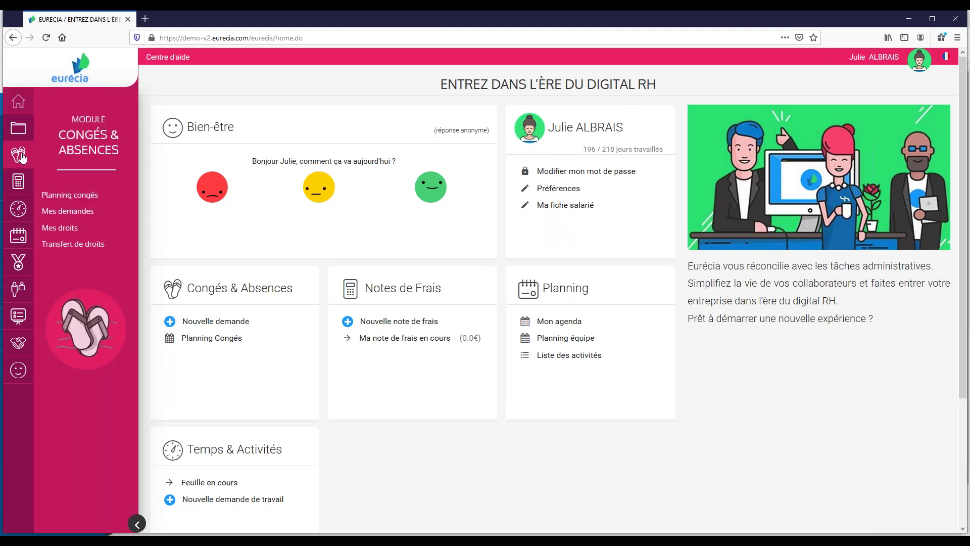
click(68, 210)
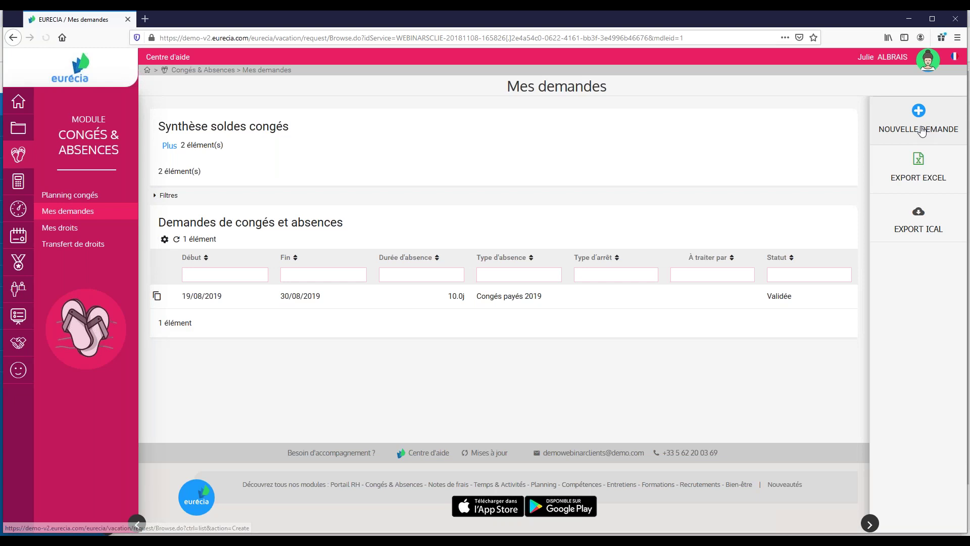
click(921, 131)
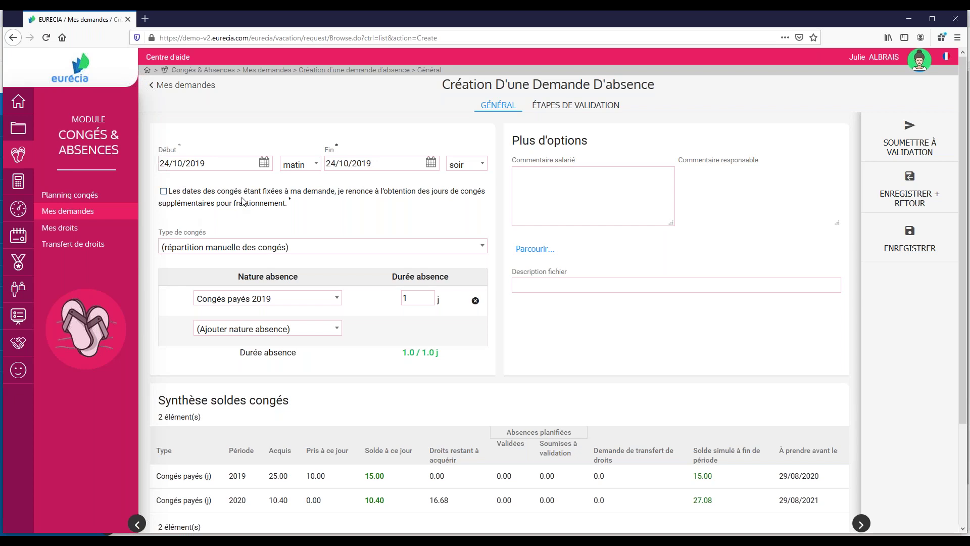
Accept the waiver of extra "fractionnement" days on the 24/10/2019 absence request and submit it for validation.
click(862, 60)
drag(180, 195, 305, 209)
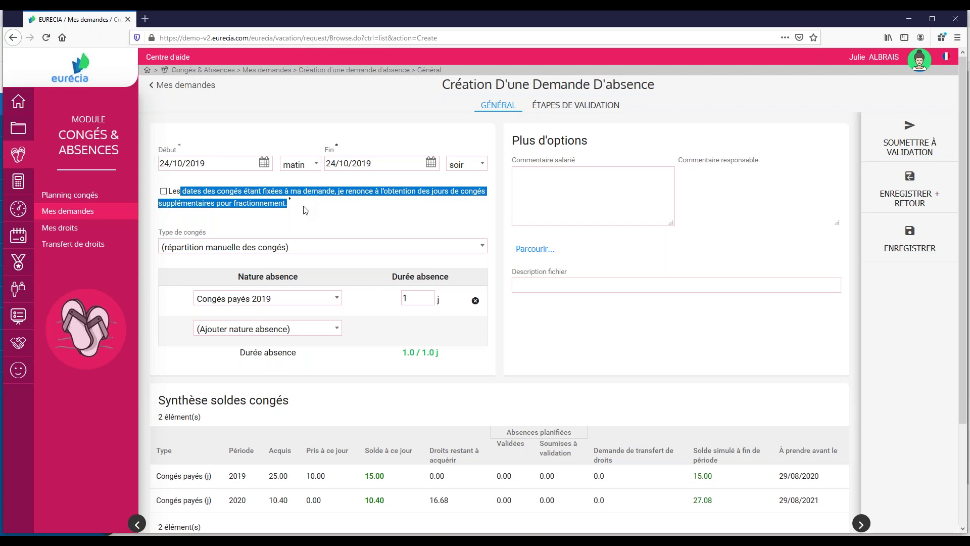
click(306, 210)
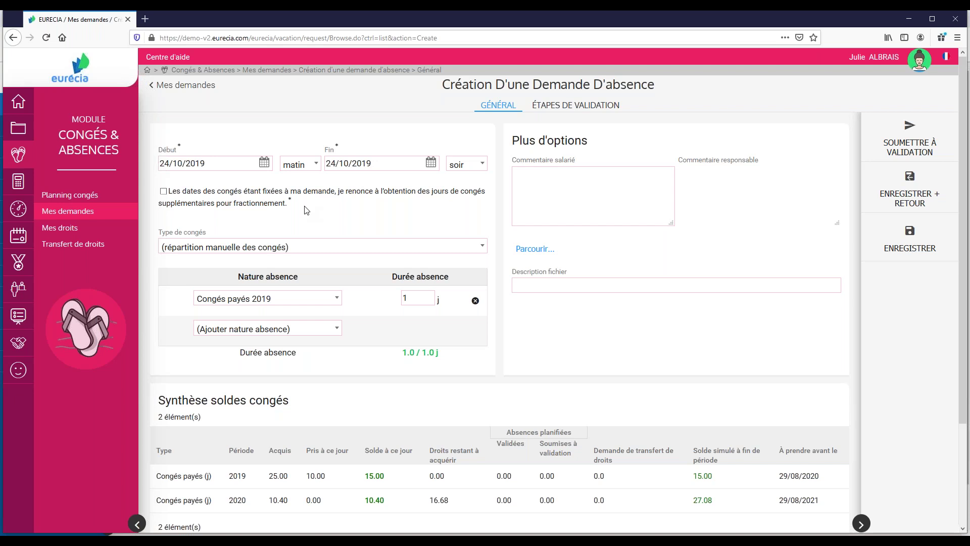
click(163, 194)
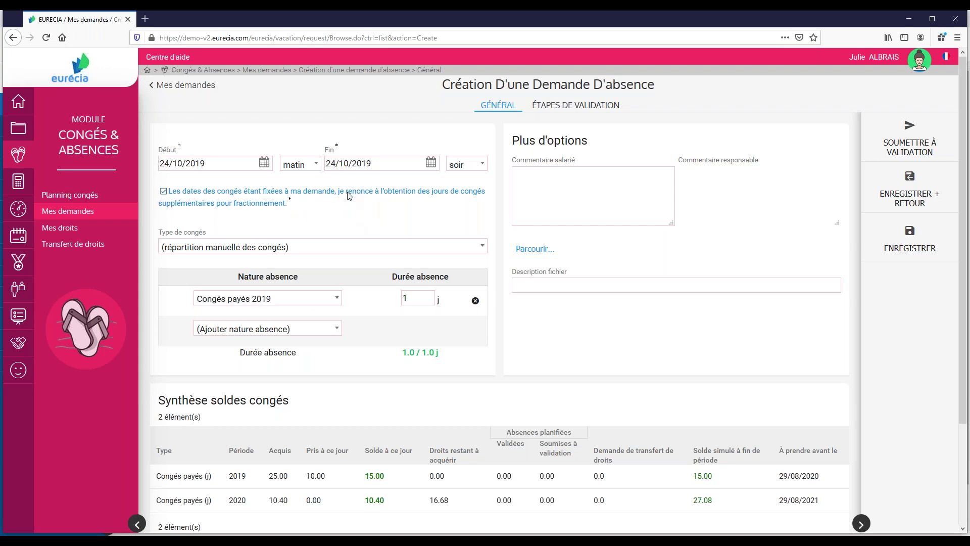
click(916, 149)
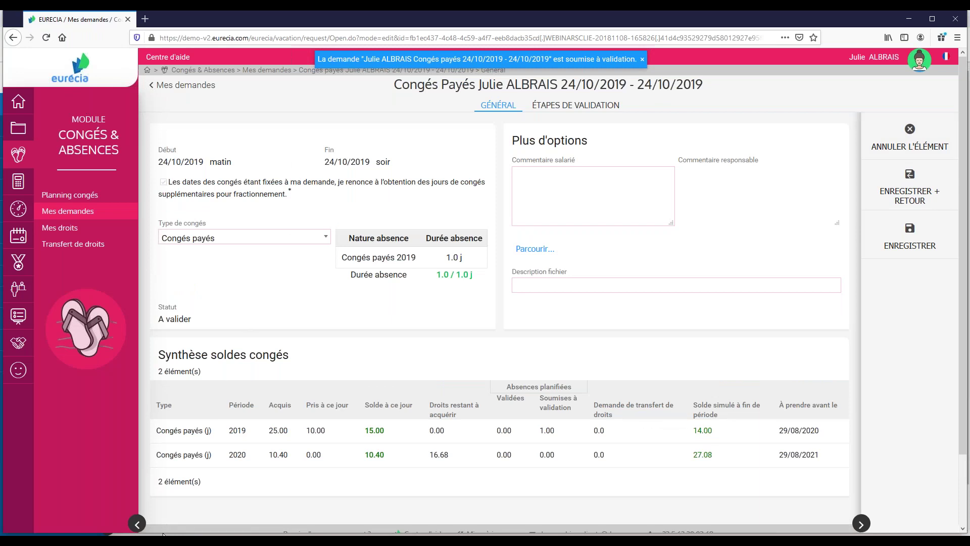
Switch to the manager's Chrome session, refresh the home page, and approve the employee's pending paid leave request for 24/10/2019.
mouse_move(163, 535)
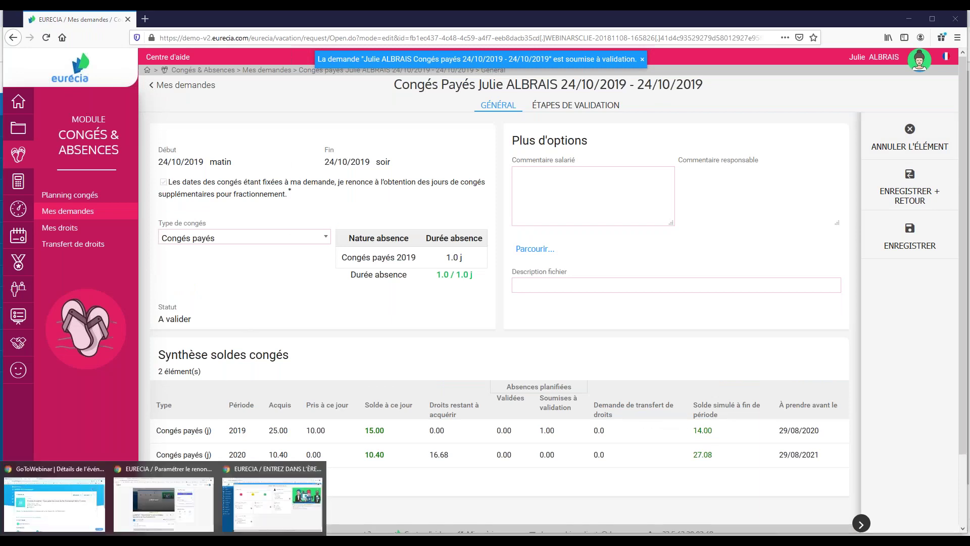
click(253, 515)
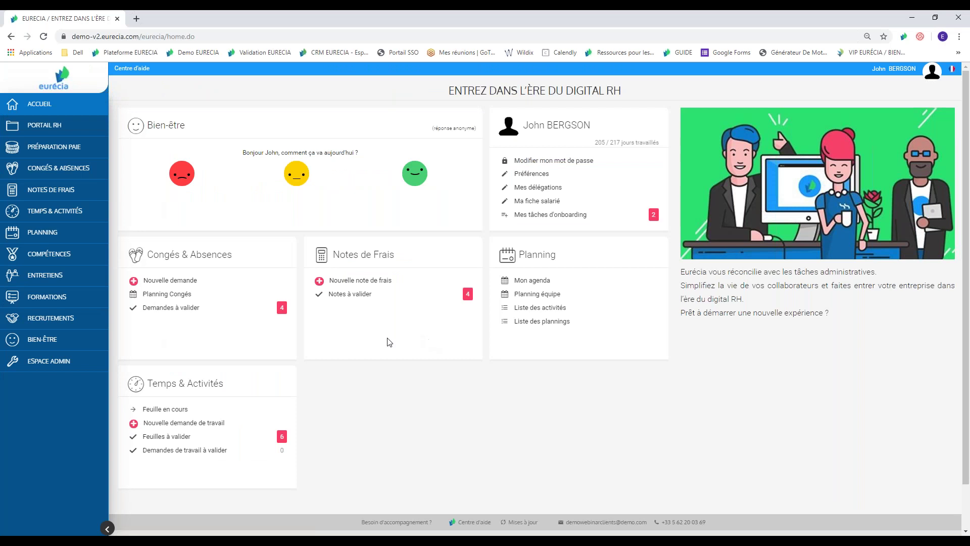
click(49, 40)
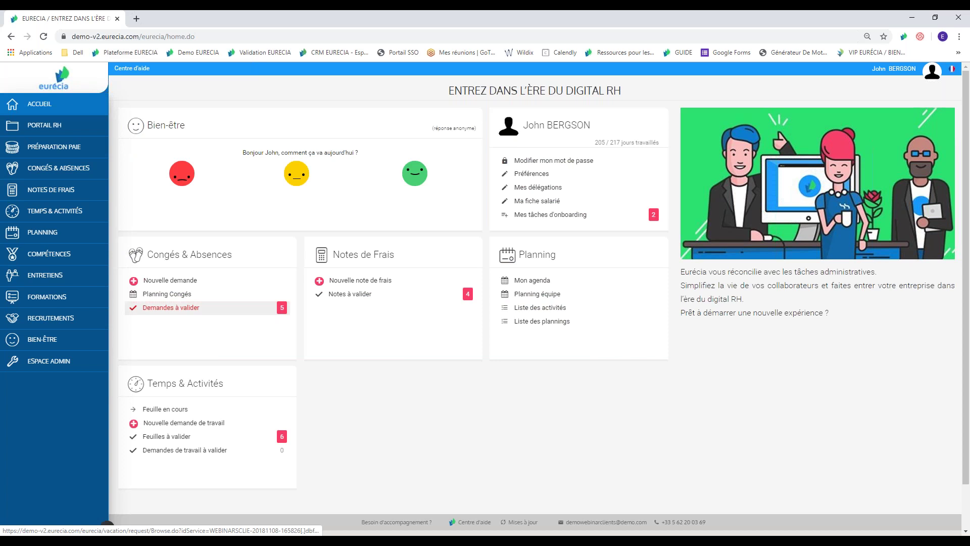
click(171, 307)
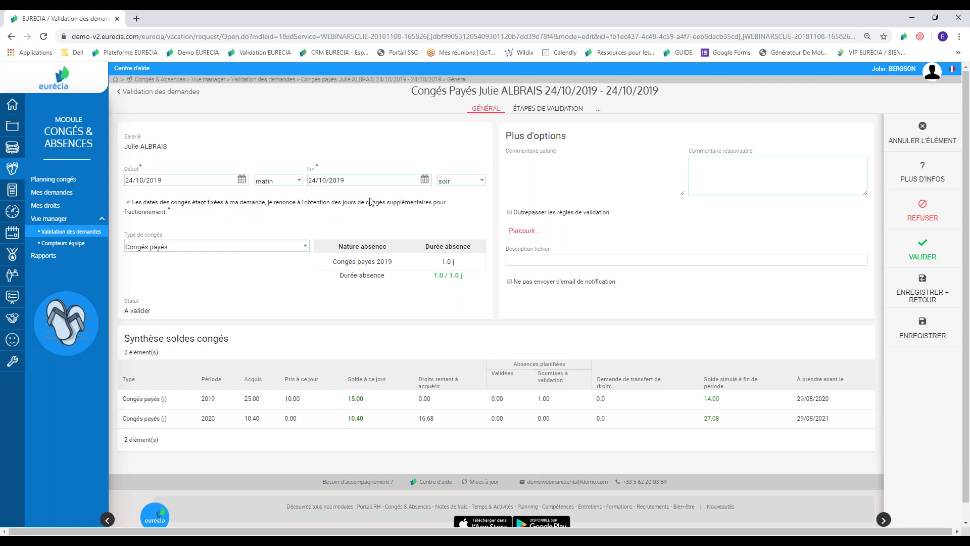
click(923, 249)
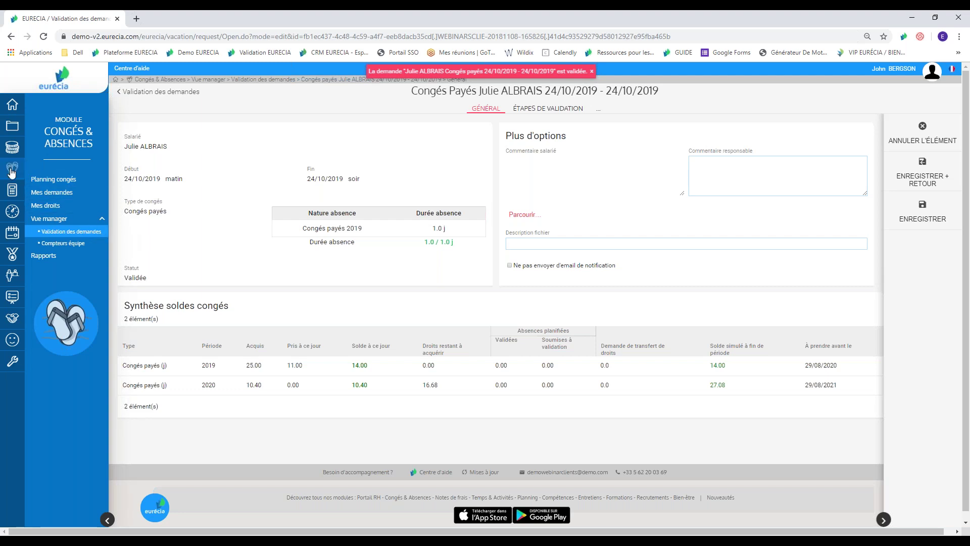
Filter the "Dossier salariés" records by the category "Renoncement aux jours pour fractionnement".
mouse_move(14, 132)
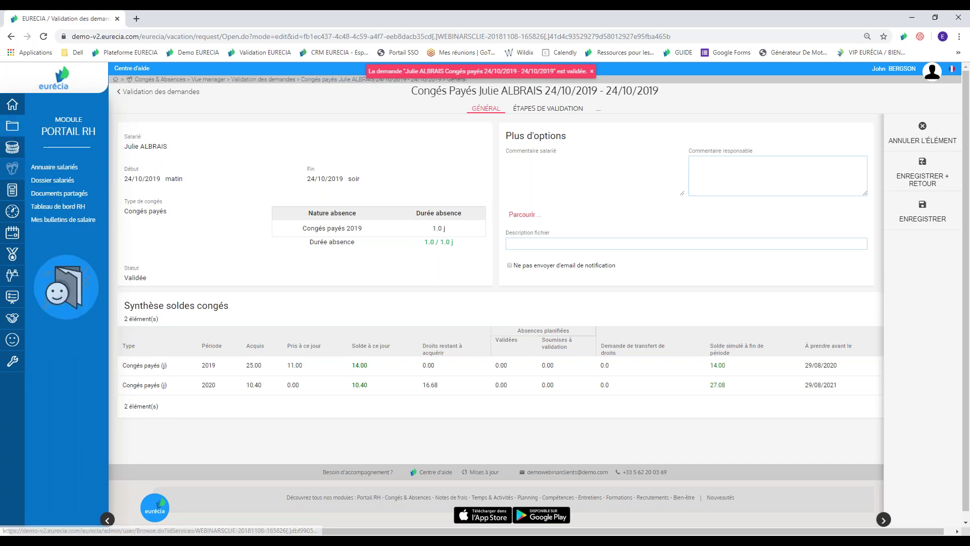
click(67, 182)
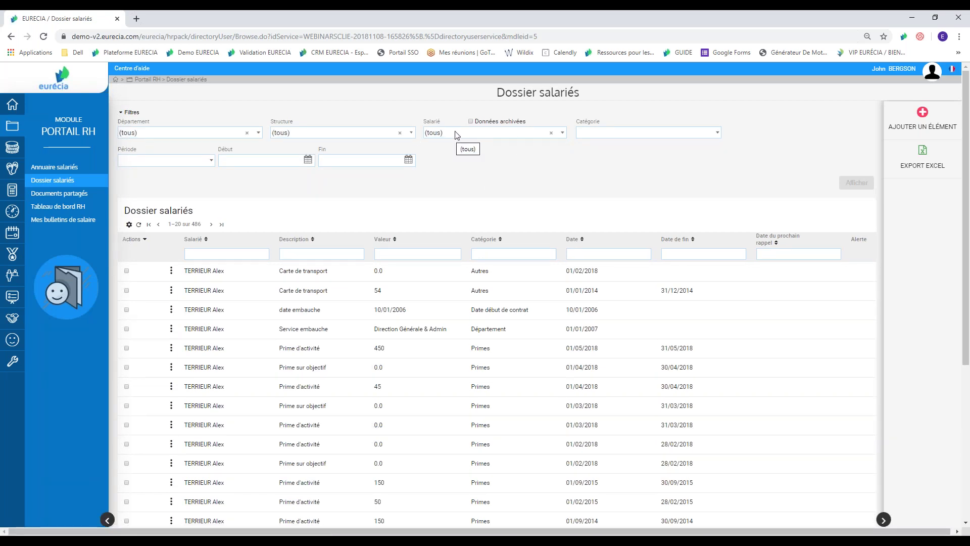
click(592, 133)
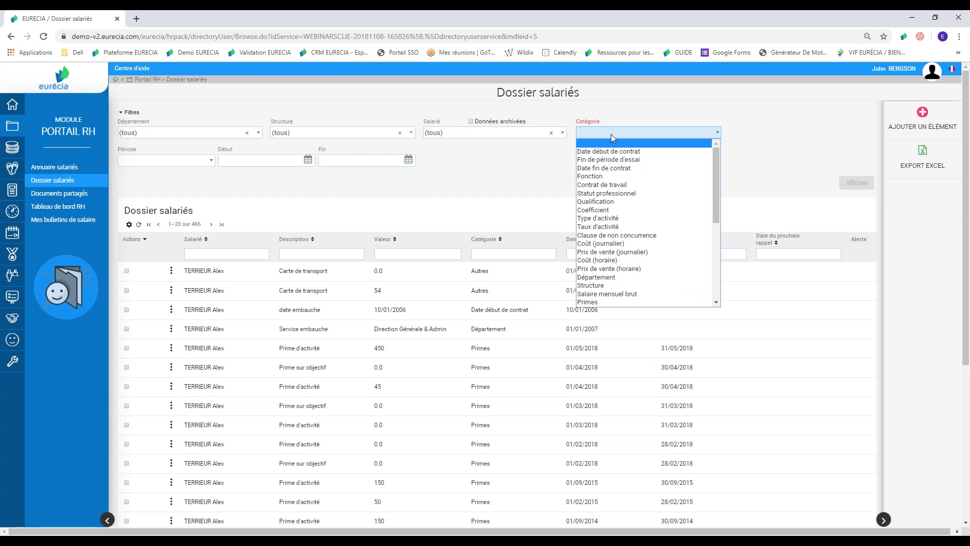
scroll(657, 228, down, 6)
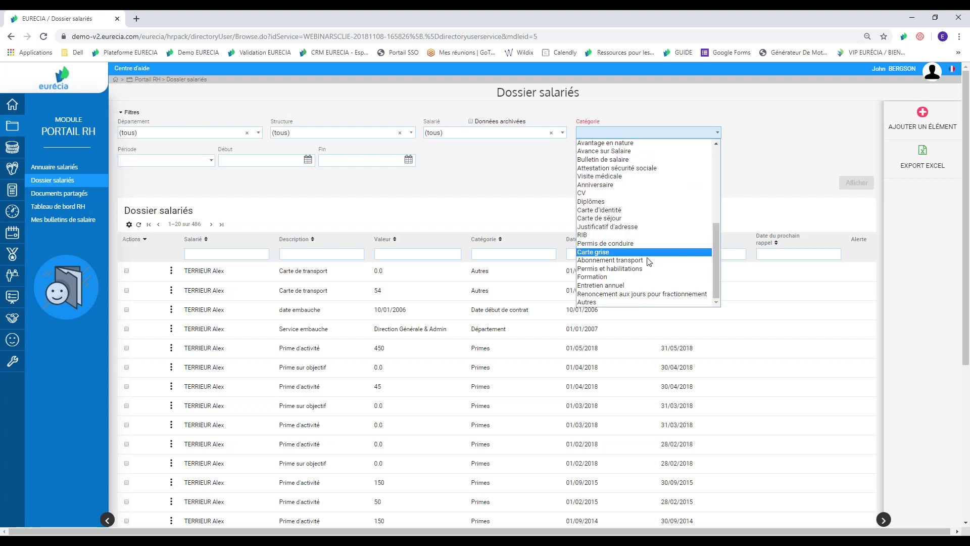
click(645, 295)
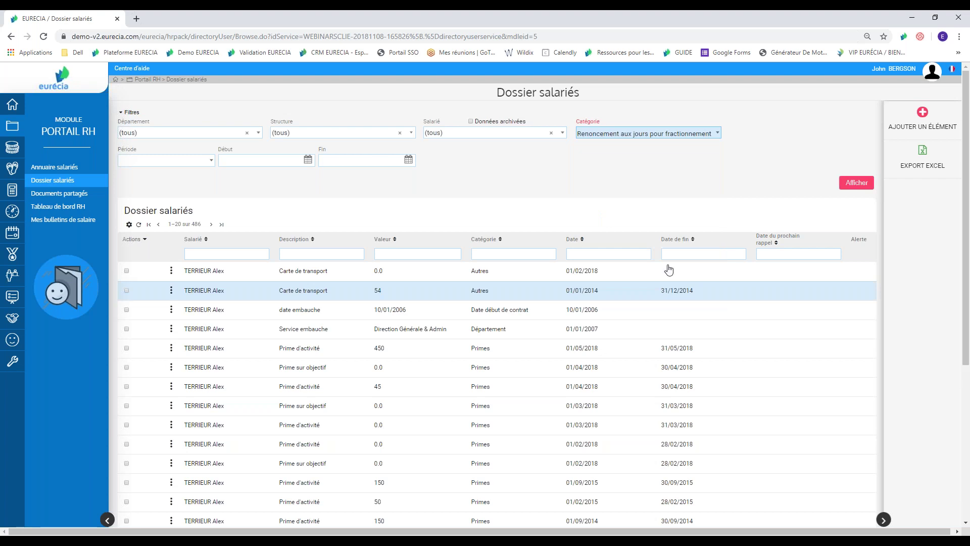
click(847, 184)
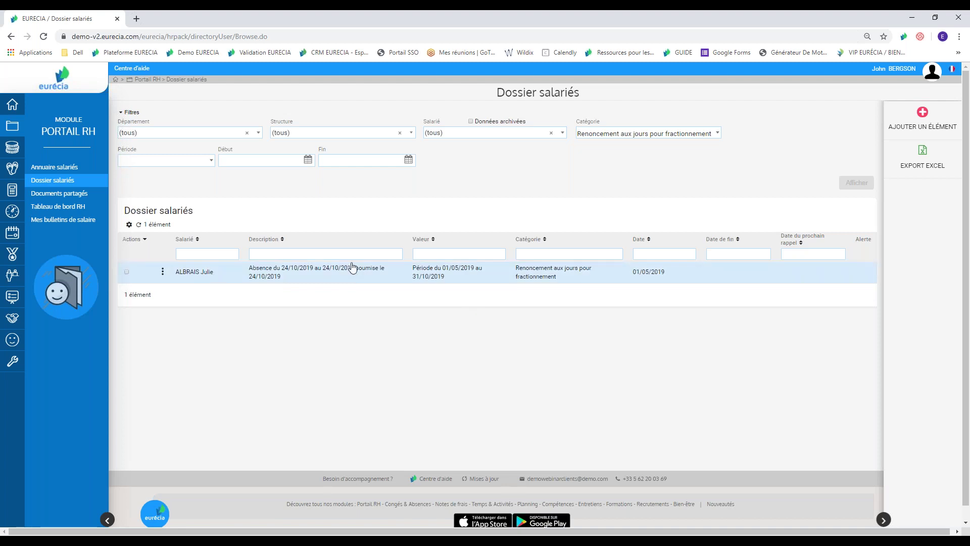
Return to the home page and open the team balances page "Compteurs équipe" of the "Congés & Absences" module.
mouse_move(12, 169)
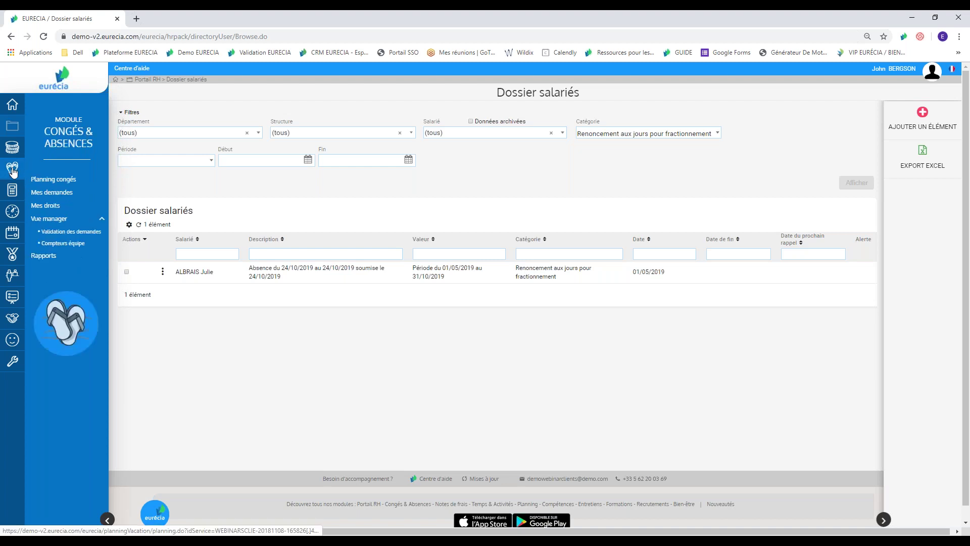
click(59, 220)
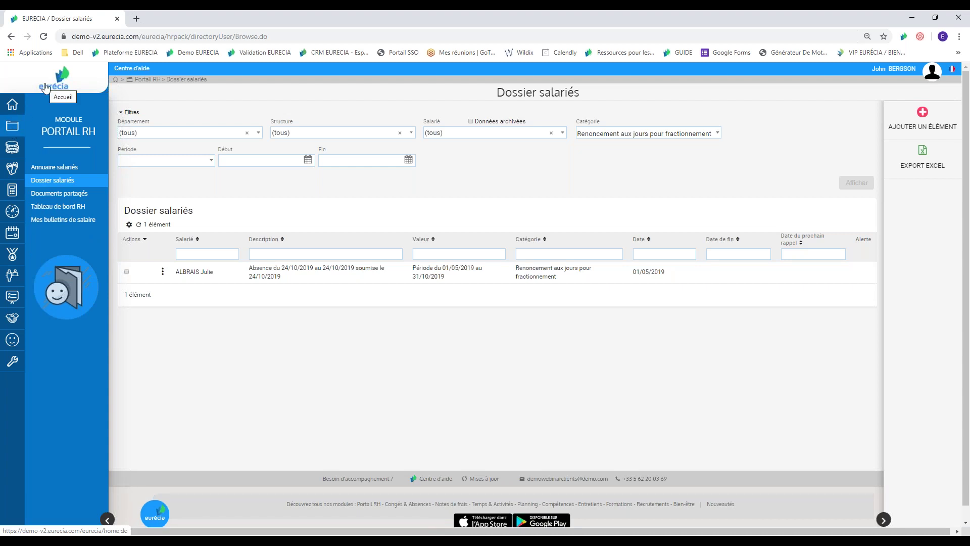
click(78, 85)
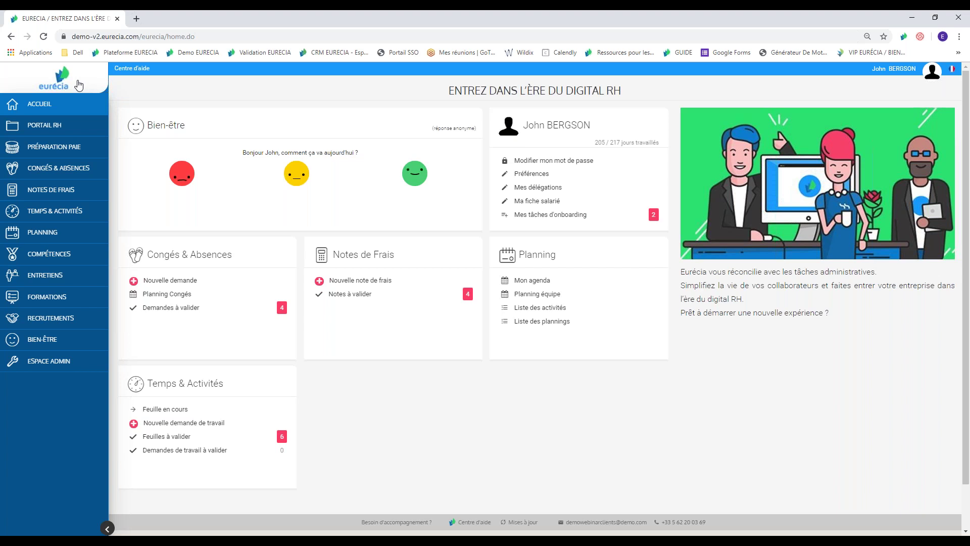
mouse_move(14, 135)
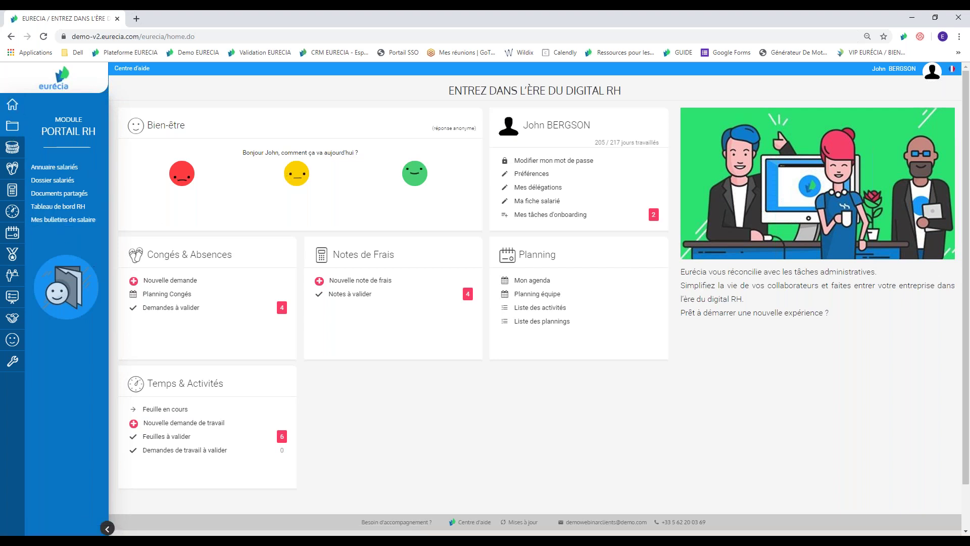
mouse_move(82, 164)
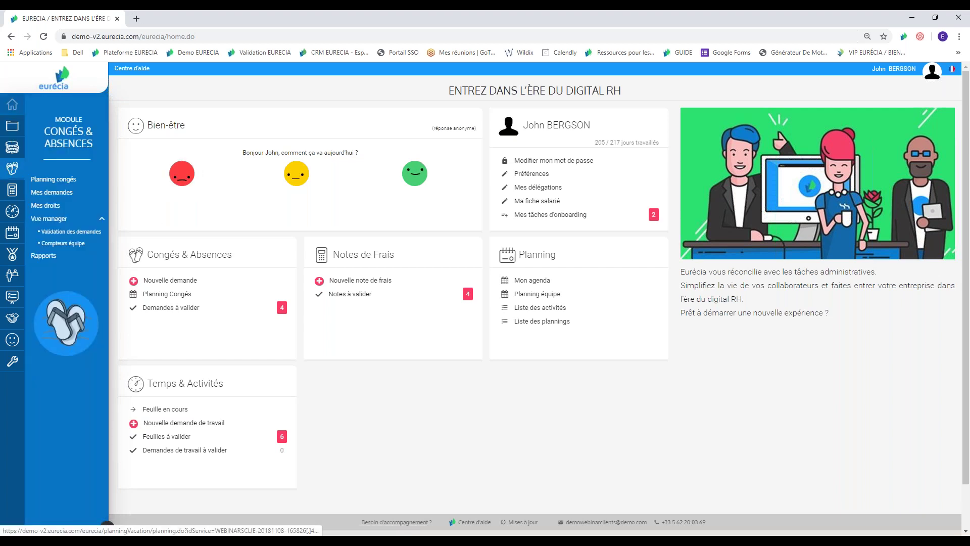
click(68, 244)
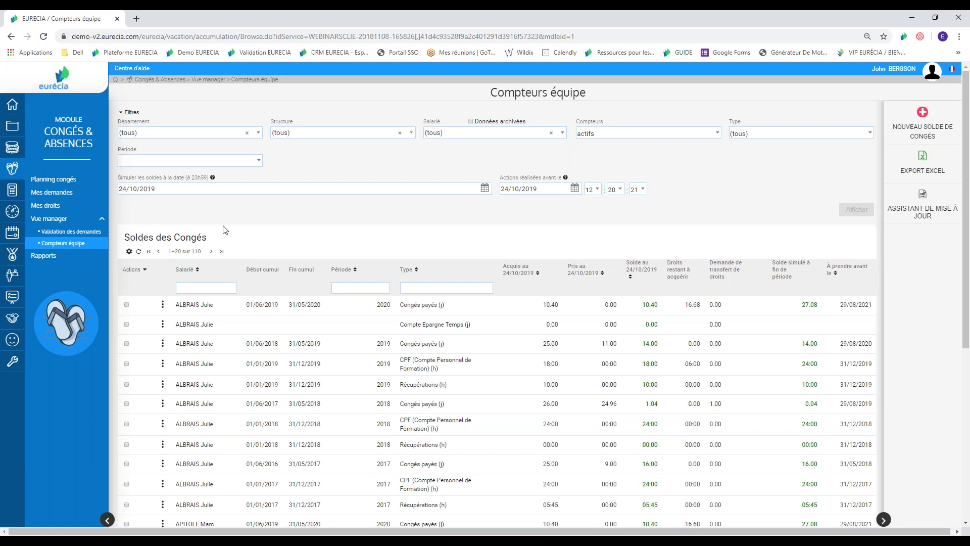
Filter the team balances by type "Congés payés" and period 2019, and display them.
click(804, 133)
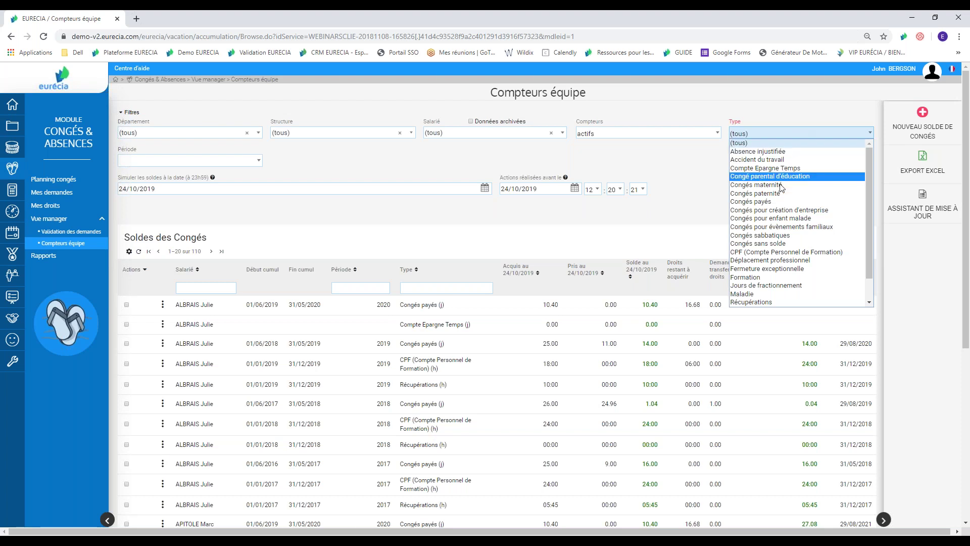
click(773, 201)
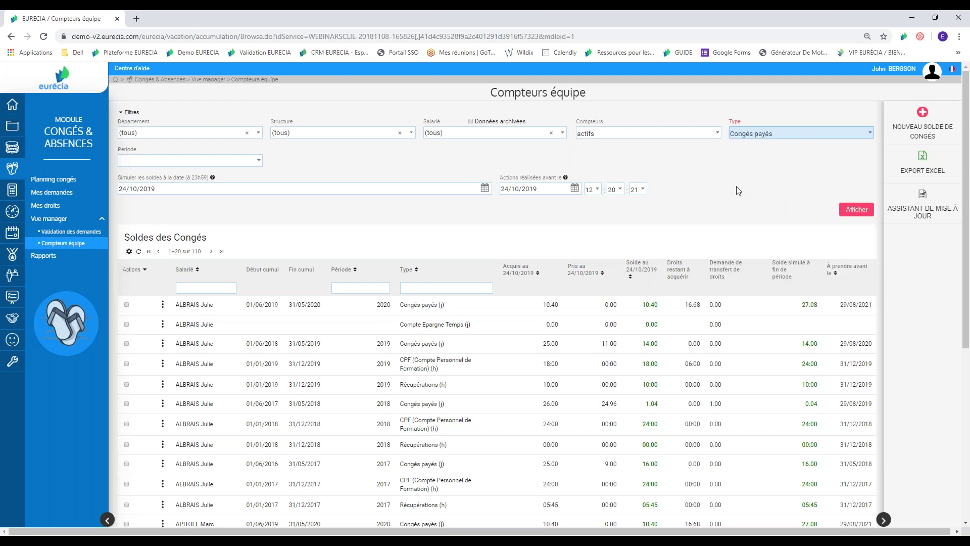
click(234, 161)
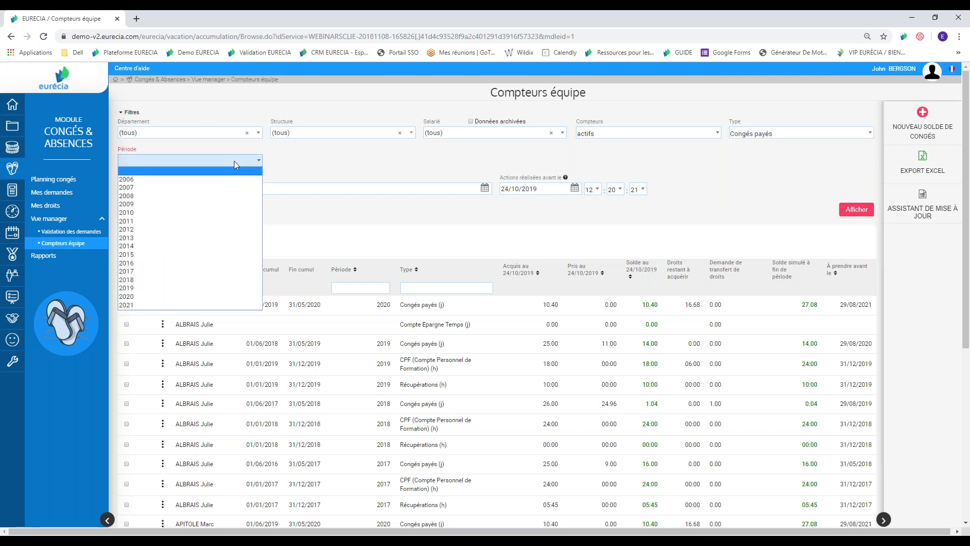
click(167, 289)
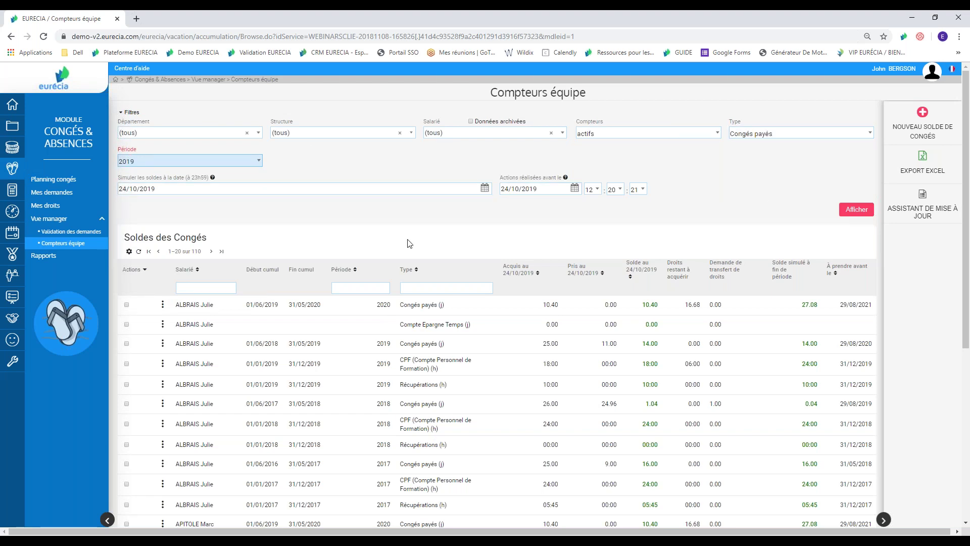
click(849, 213)
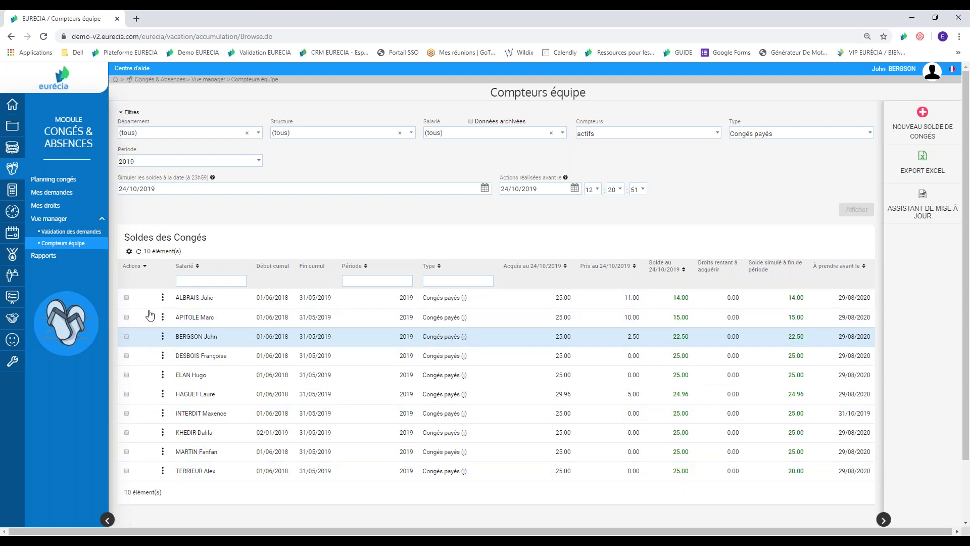
Select all listed counters, start "Générer les jours de fractionnement", and review its attribution condition and rules.
click(142, 268)
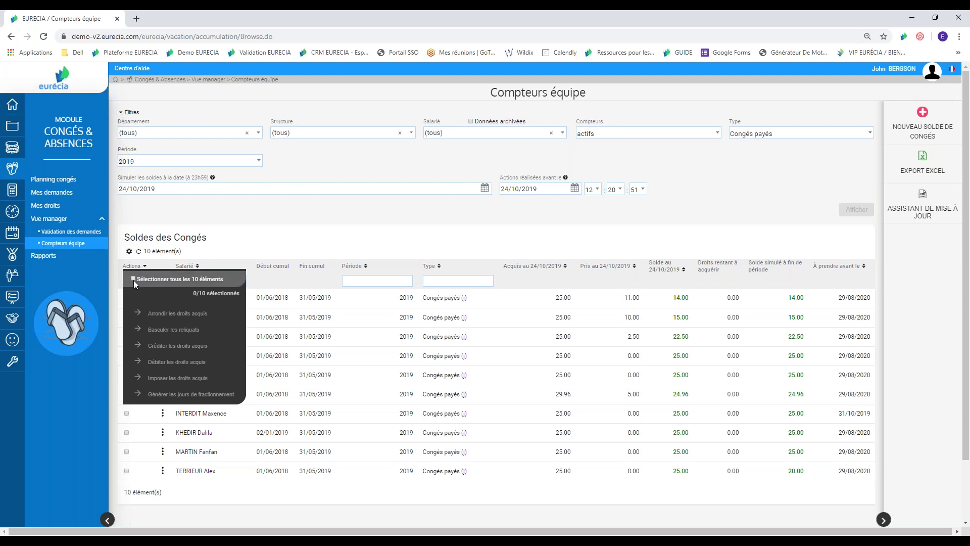
click(133, 279)
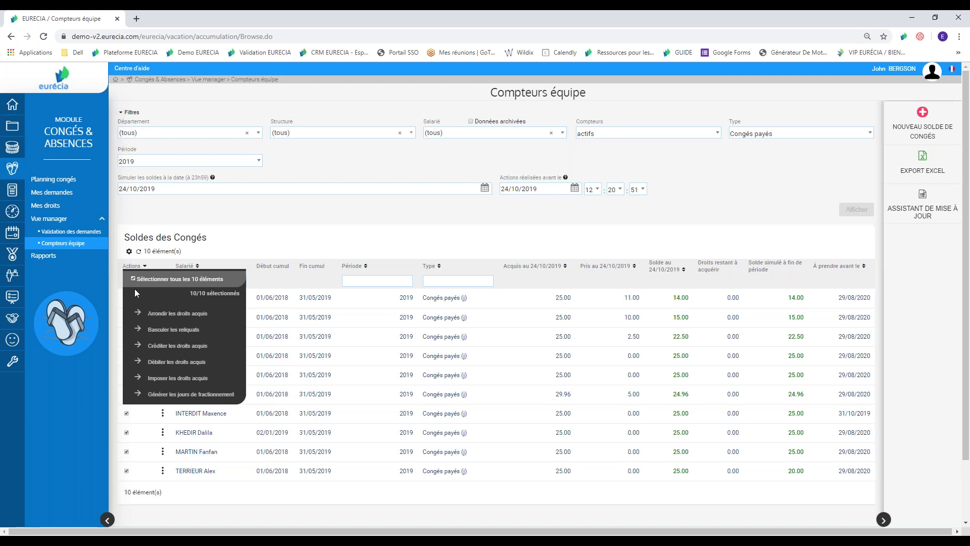
click(177, 397)
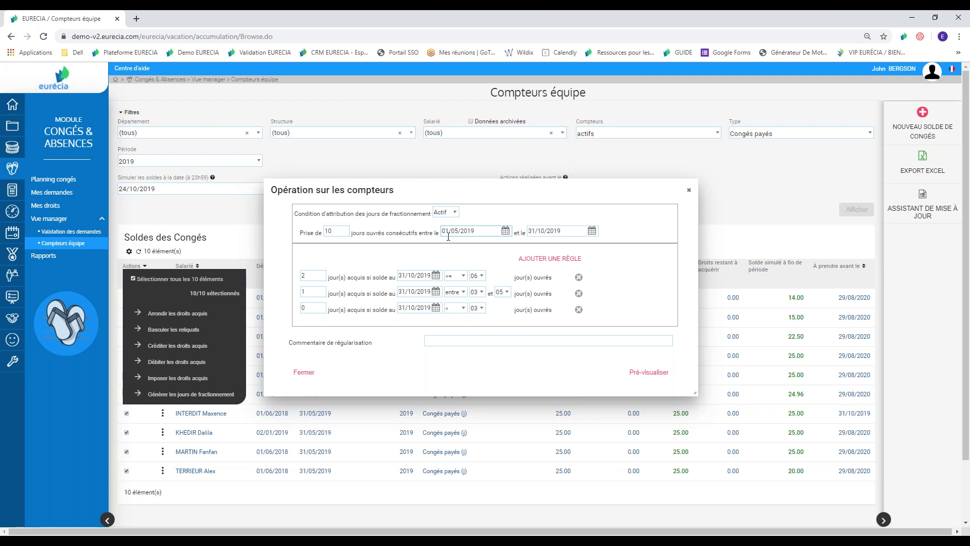
double_click(334, 235)
double_click(304, 275)
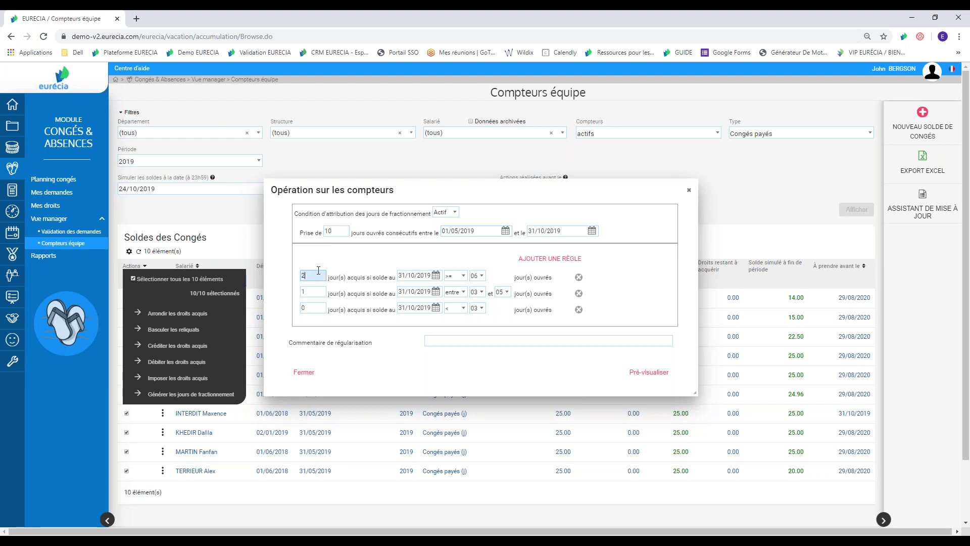
click(384, 232)
drag(384, 233, 352, 234)
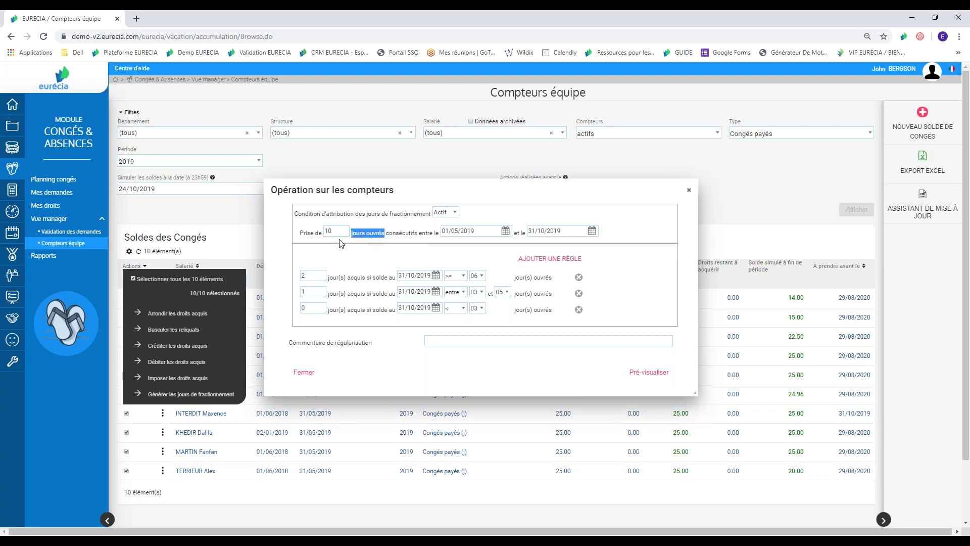
click(360, 259)
Enter the adjustment comment "jours de fractionnement", then preview and apply the operation to the selected counters.
click(445, 341)
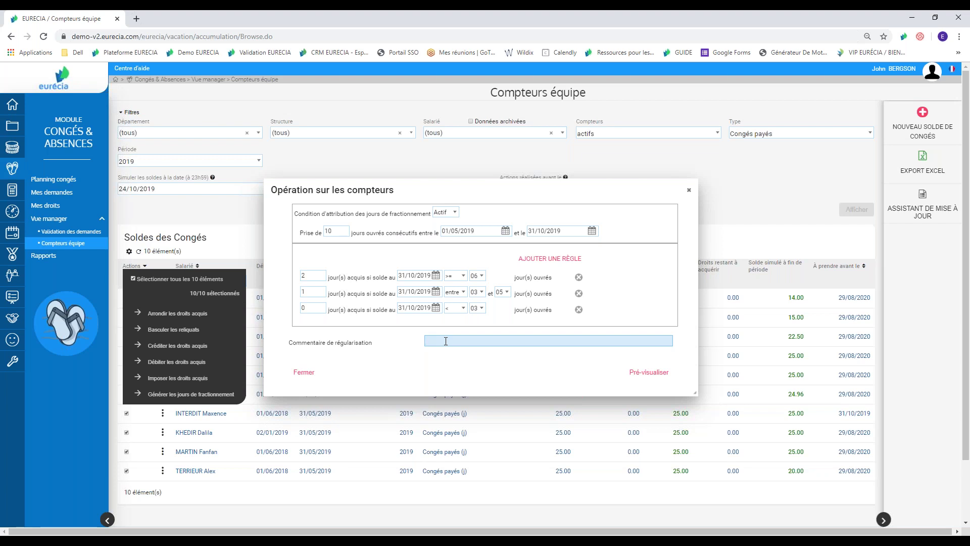
text(jours de fractionnement)
click(657, 376)
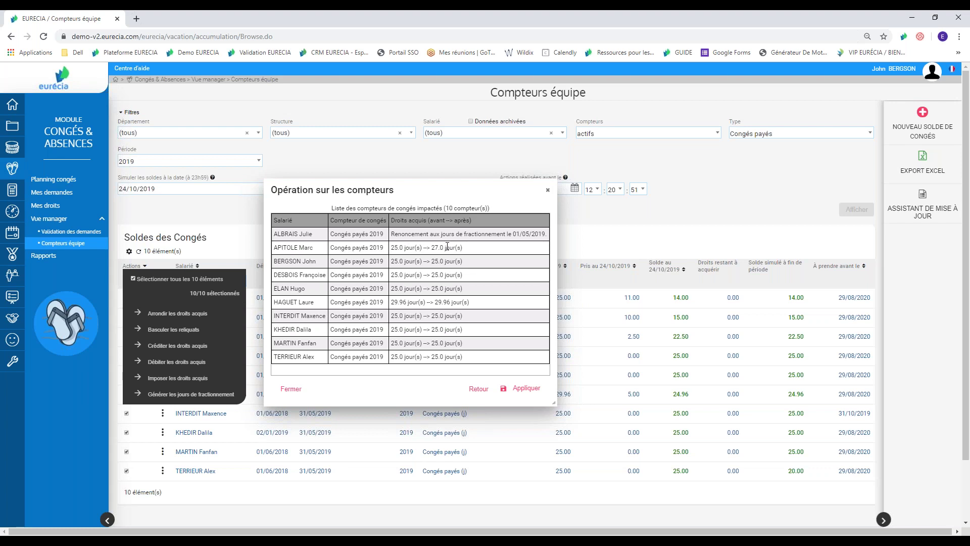
click(517, 390)
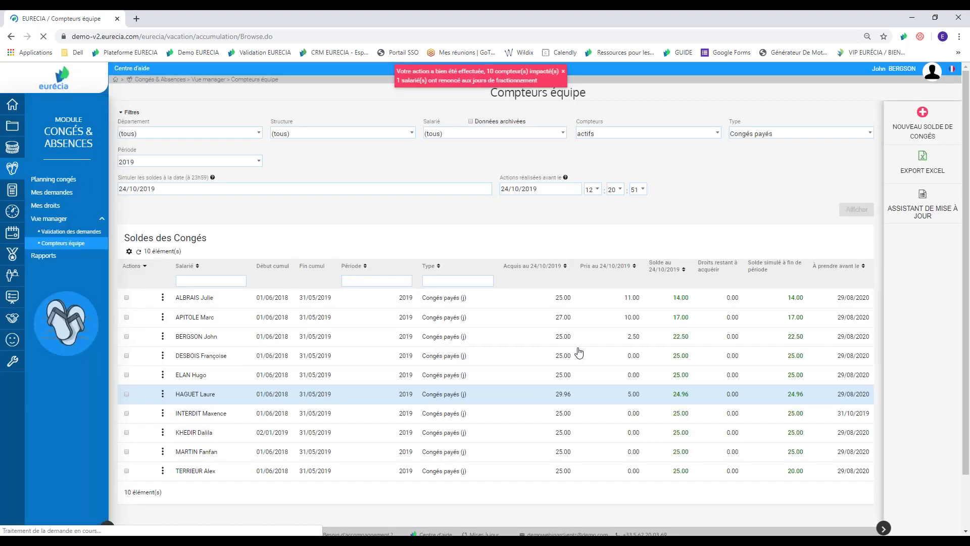
Examine the modification history of the second listed employee's 2019 paid leave counter, then return to the team balances.
click(552, 319)
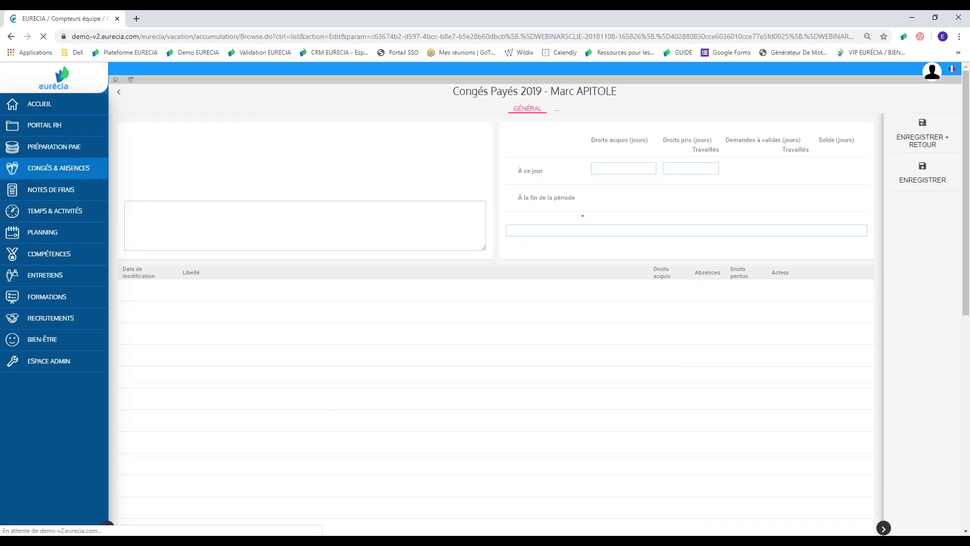
scroll(560, 323, down, 5)
scroll(559, 323, down, 3)
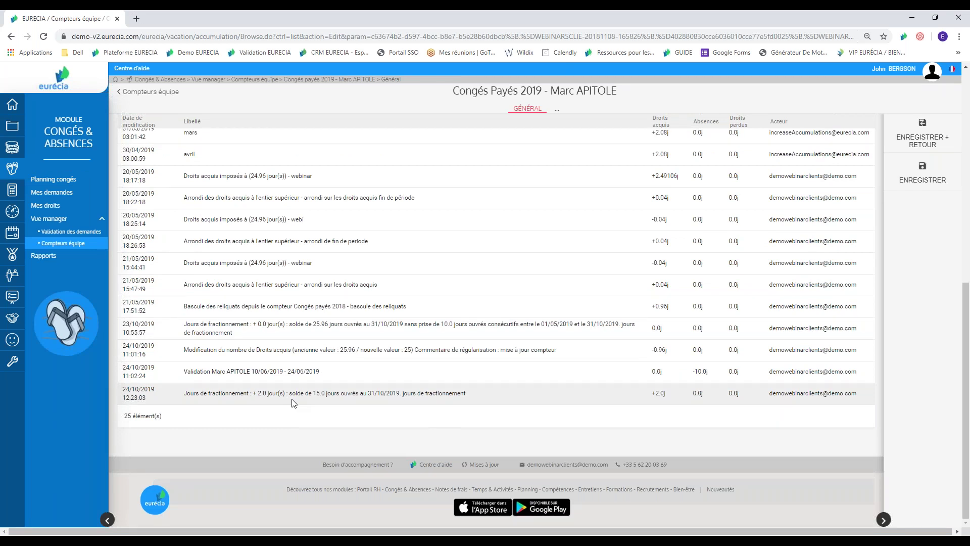
scroll(293, 402, up, 8)
click(167, 92)
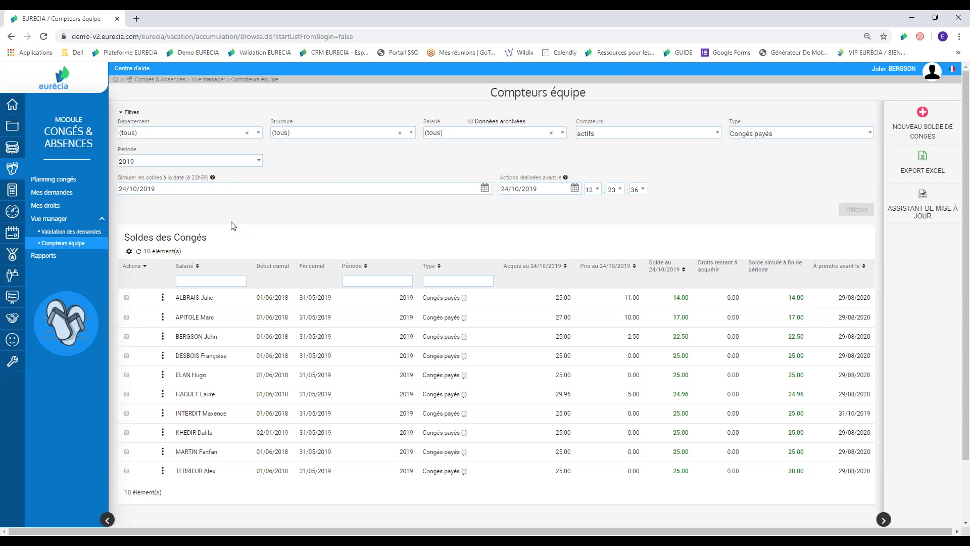
click(144, 271)
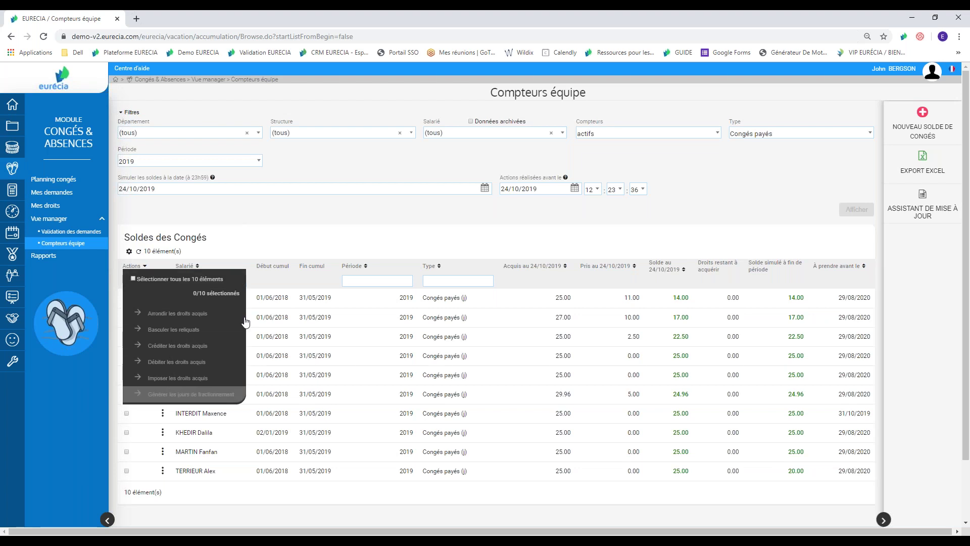
click(289, 255)
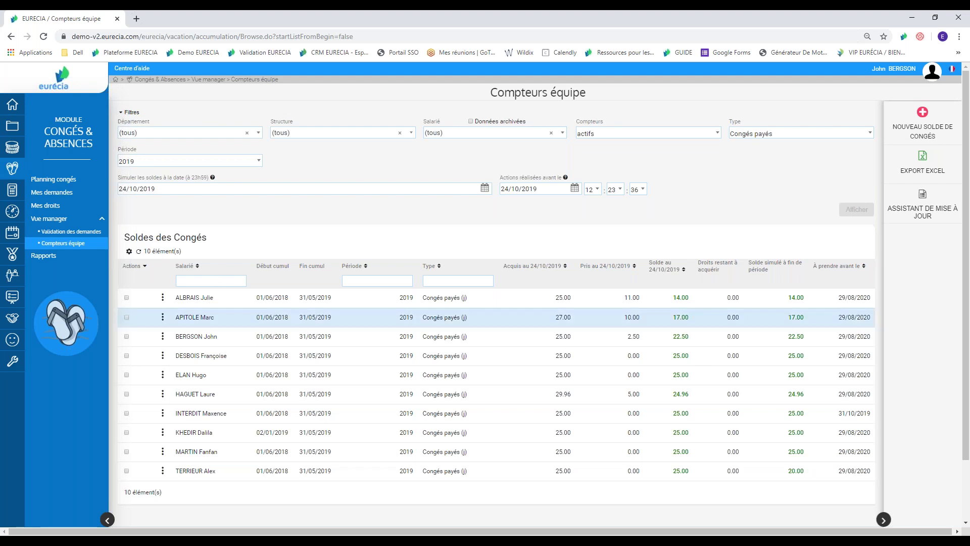
Open "Types de congés et absences" in the admin area and filter the leave types by "fractionnement".
mouse_move(12, 361)
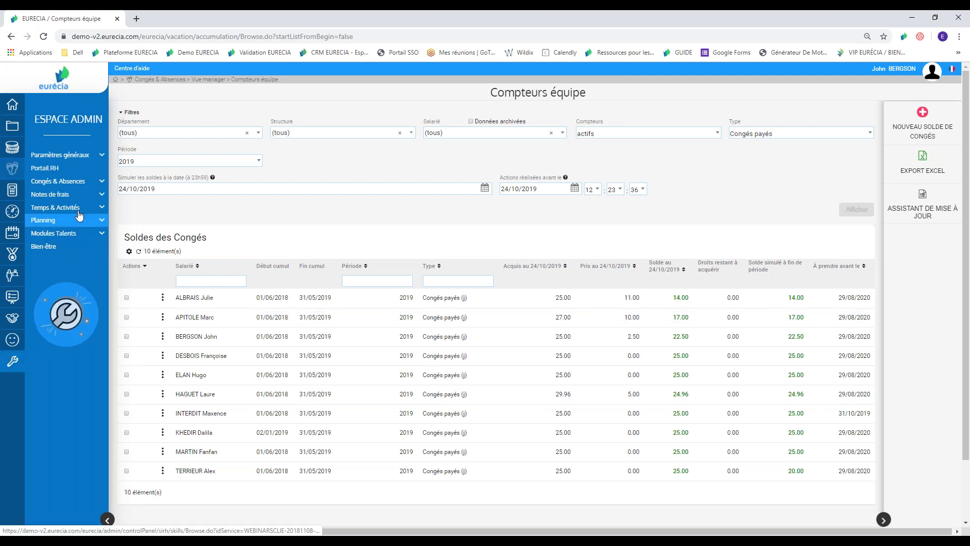
click(93, 183)
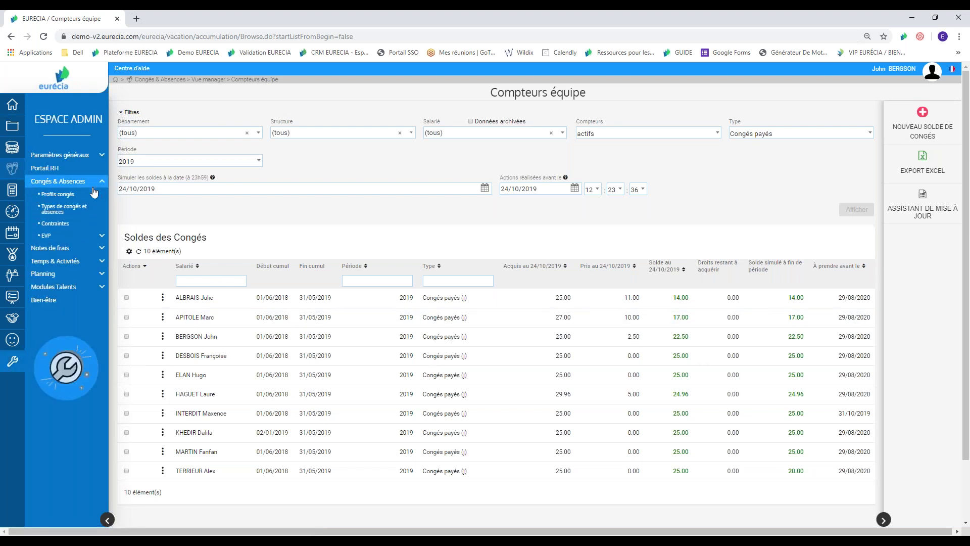
click(84, 212)
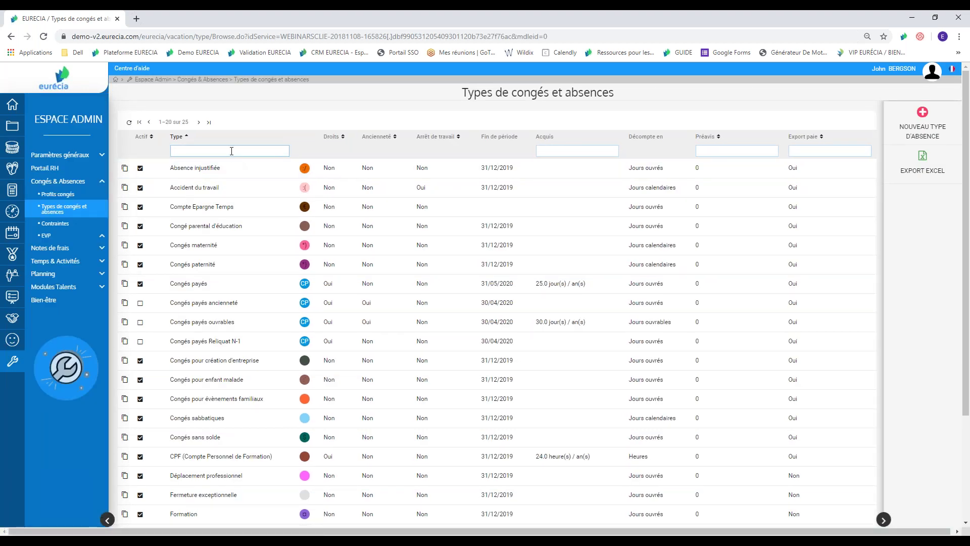
click(231, 151)
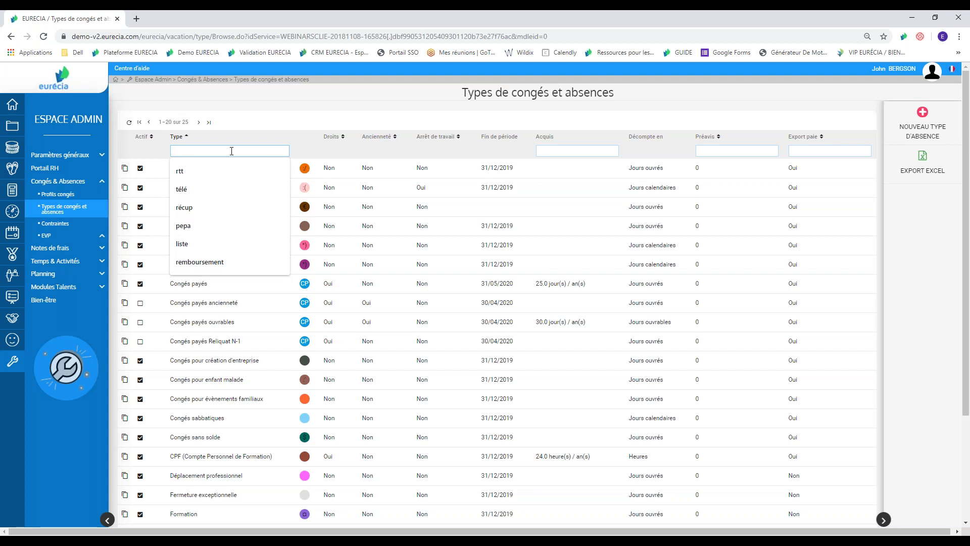
text(frca)
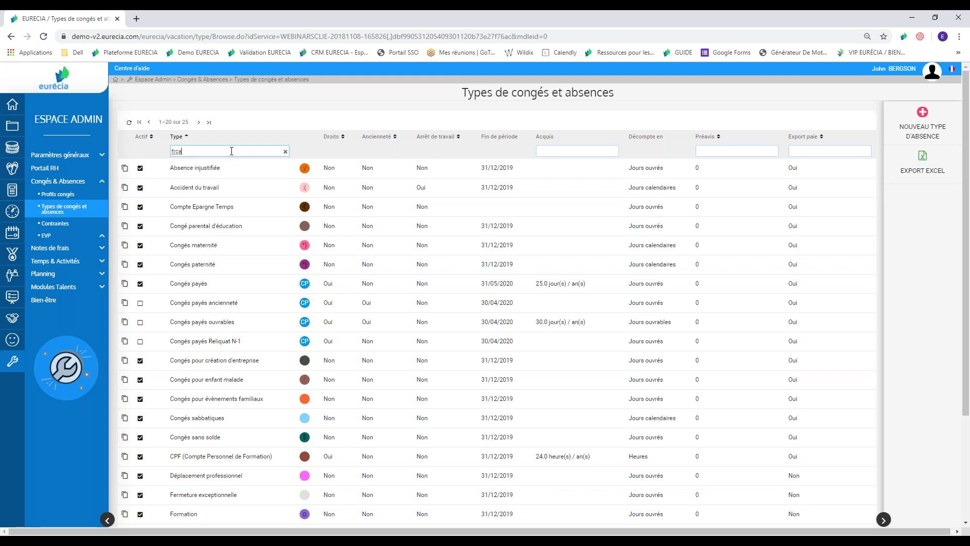
key(BackSpace)
key(BackSpace)
text(actio)
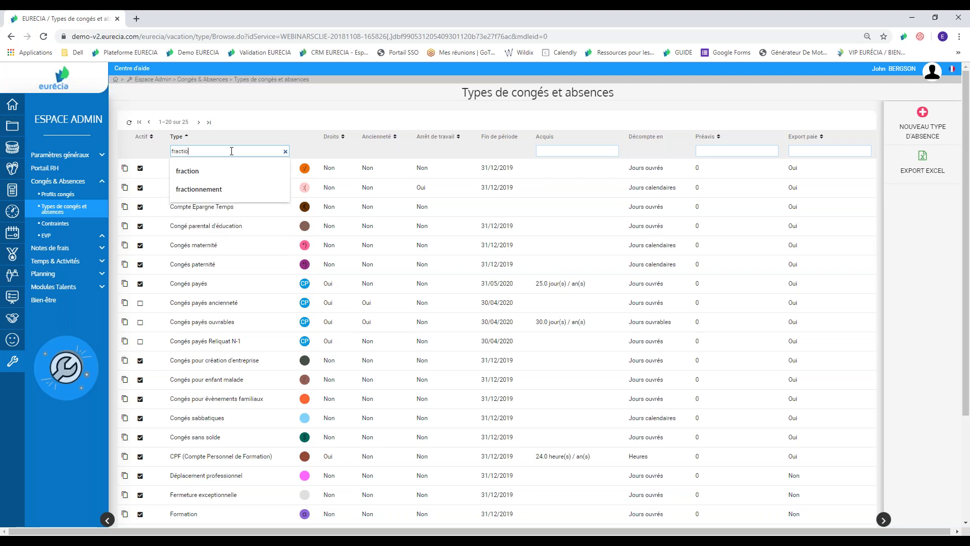
text(nnement)
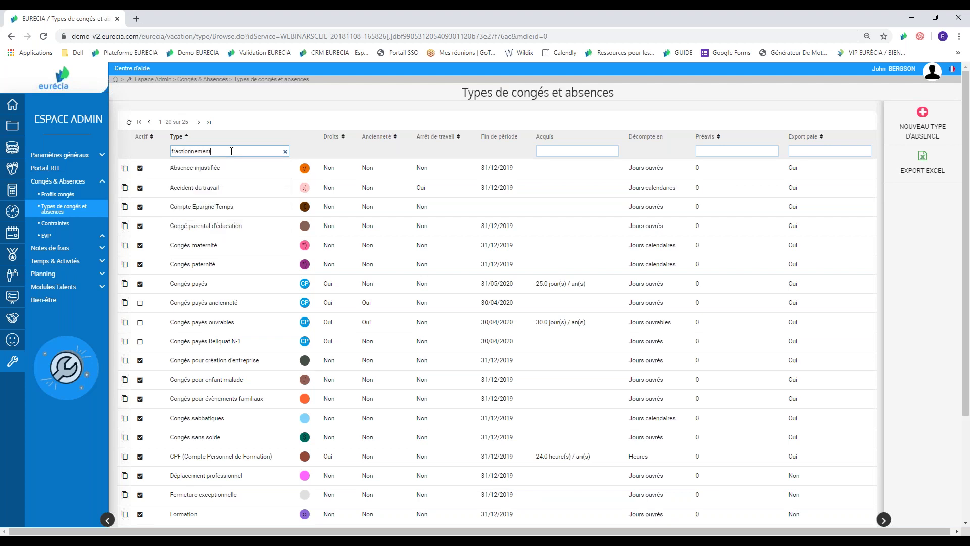
key(Return)
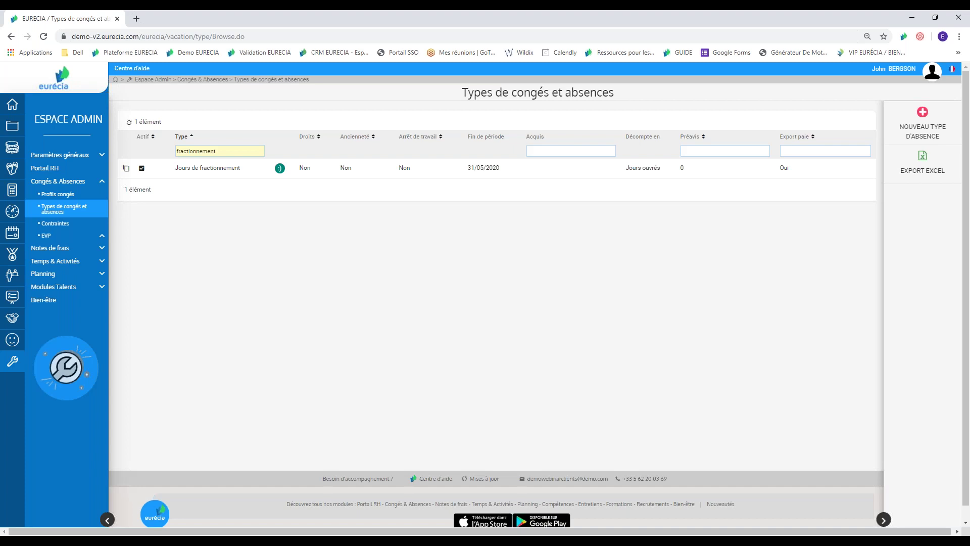
Leave the leave types list for the home page and switch to the PowerPoint presentation about "Les jours de fractionnement".
mouse_move(234, 147)
click(261, 152)
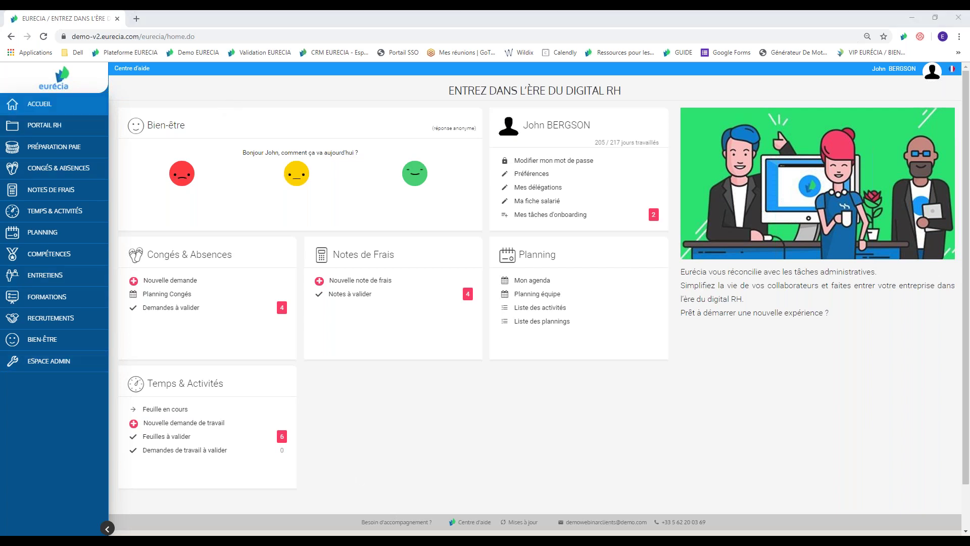
key(alt+Tab)
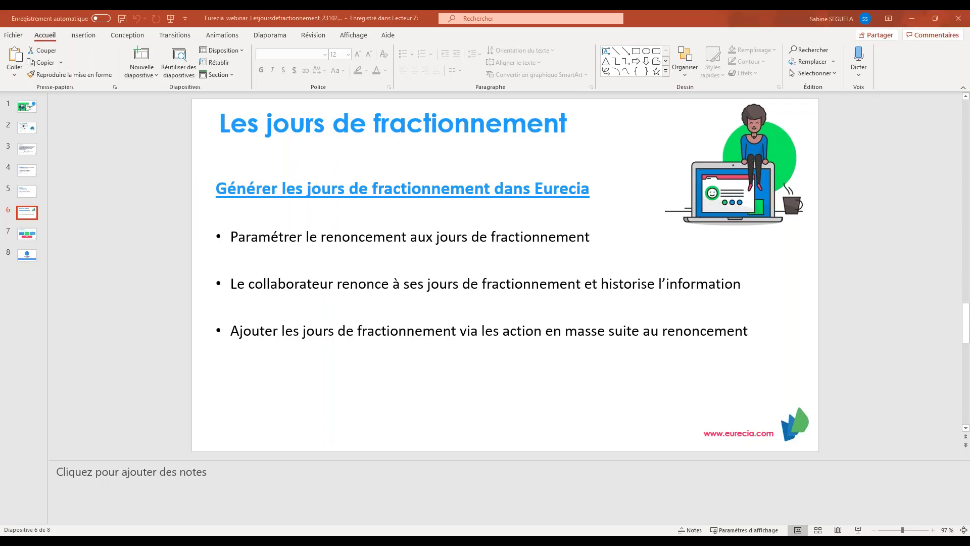